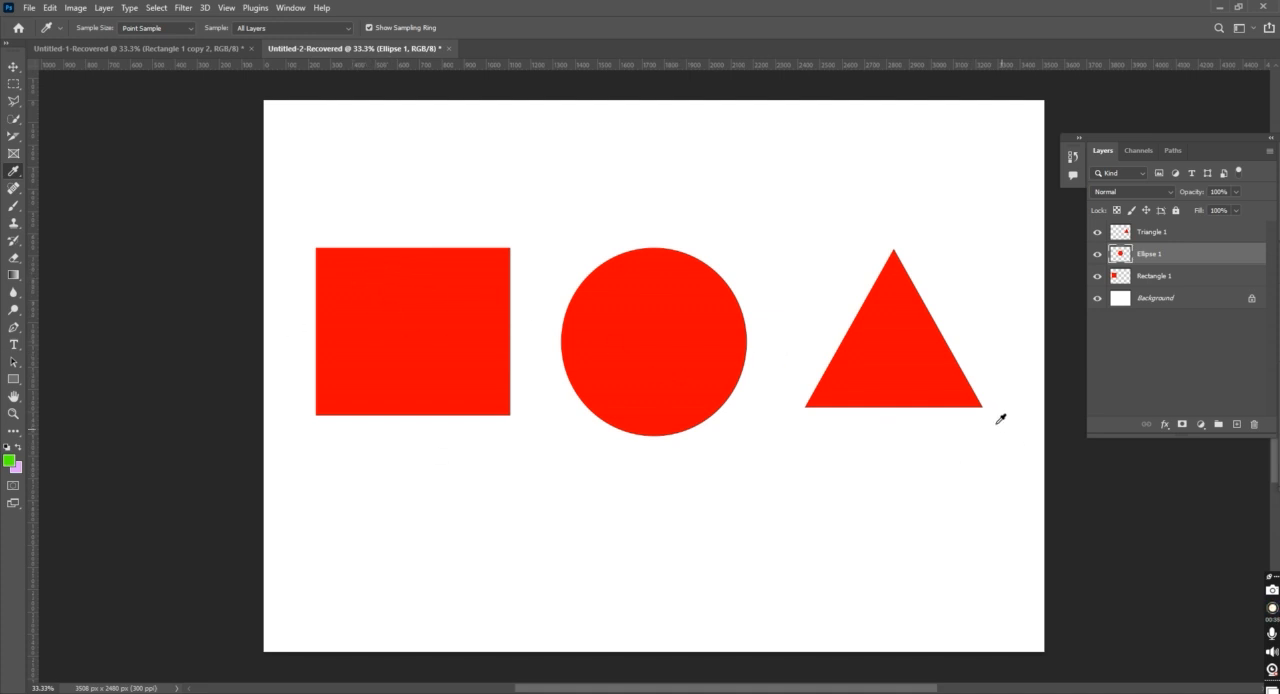
Select about the left two-thirds of the red rectangle with the Rectangular Marquee tool
click(14, 71)
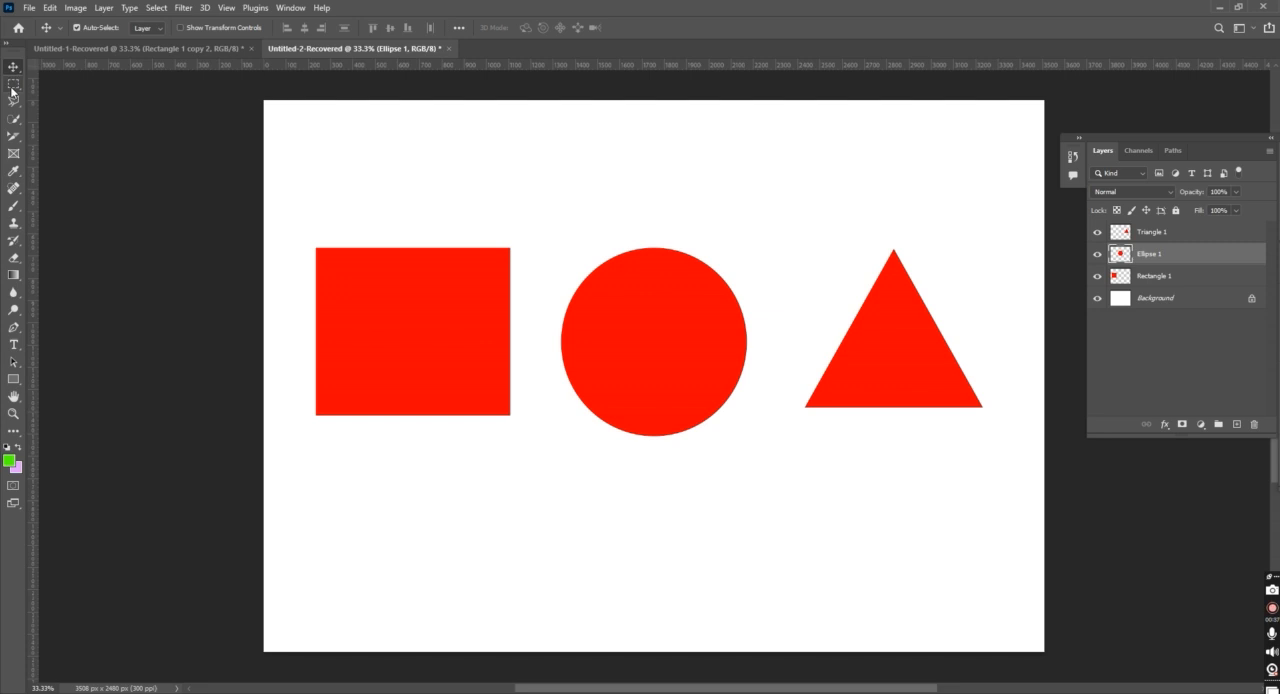
click(13, 88)
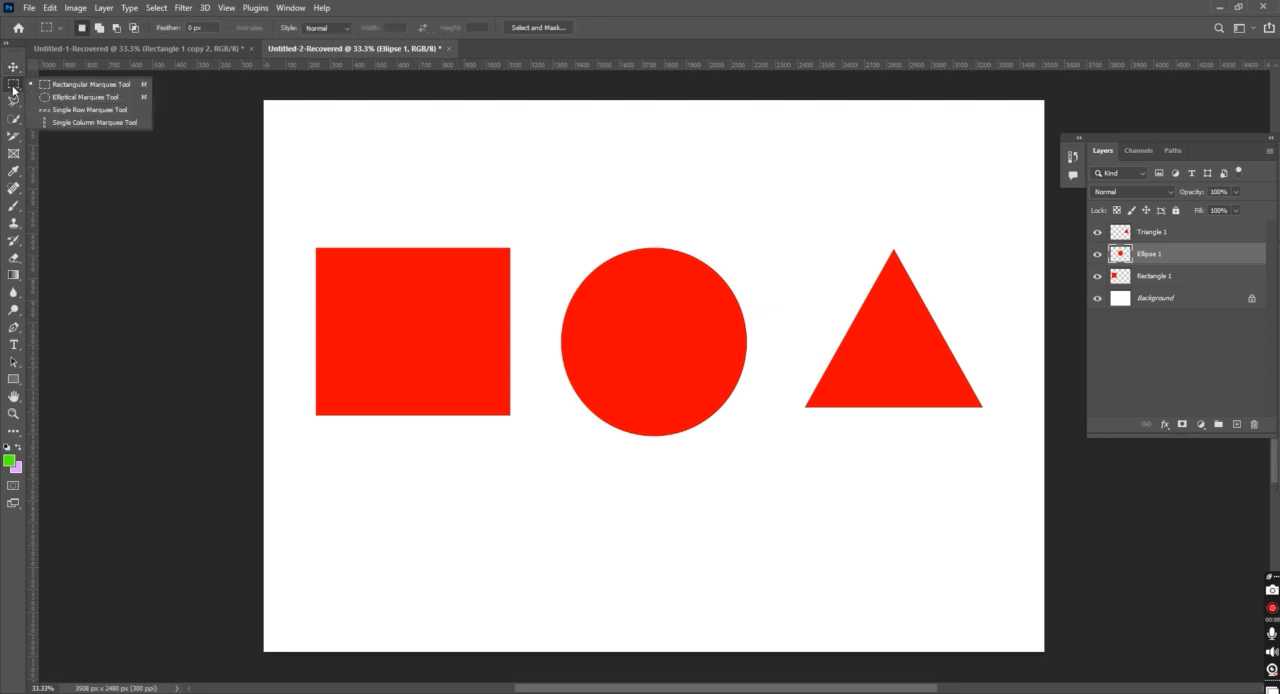
click(115, 85)
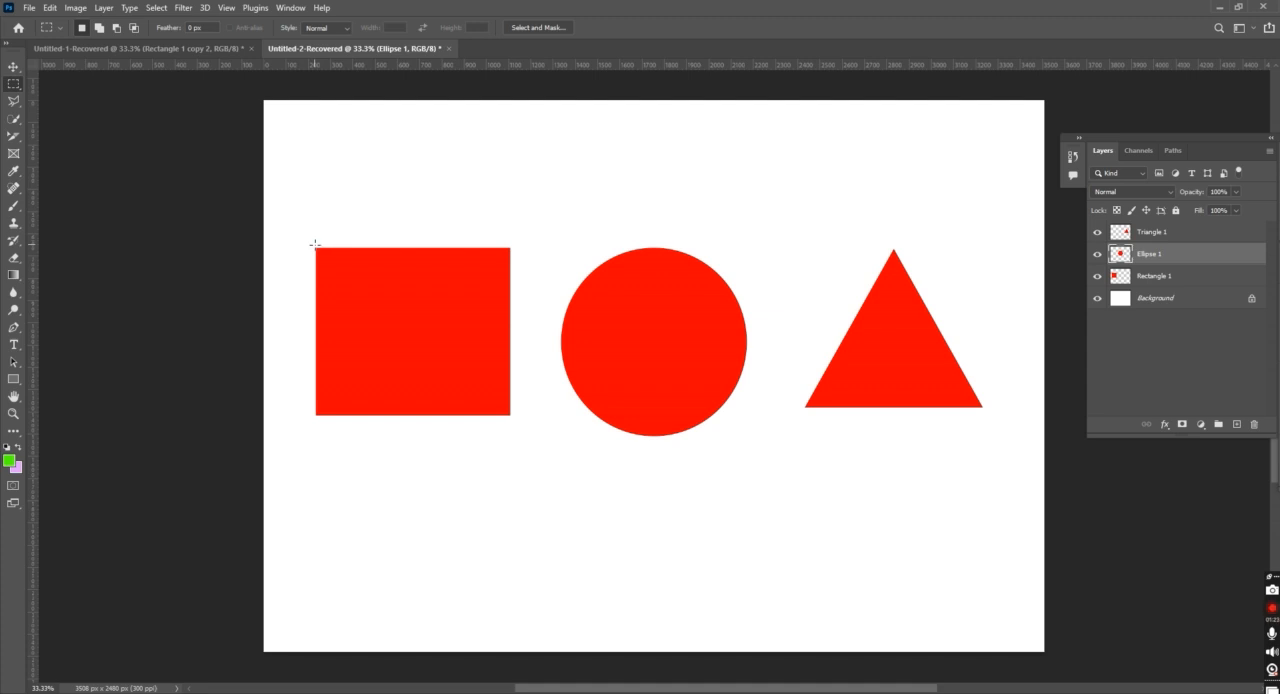
drag(315, 246, 478, 419)
drag(313, 246, 513, 419)
drag(312, 240, 444, 428)
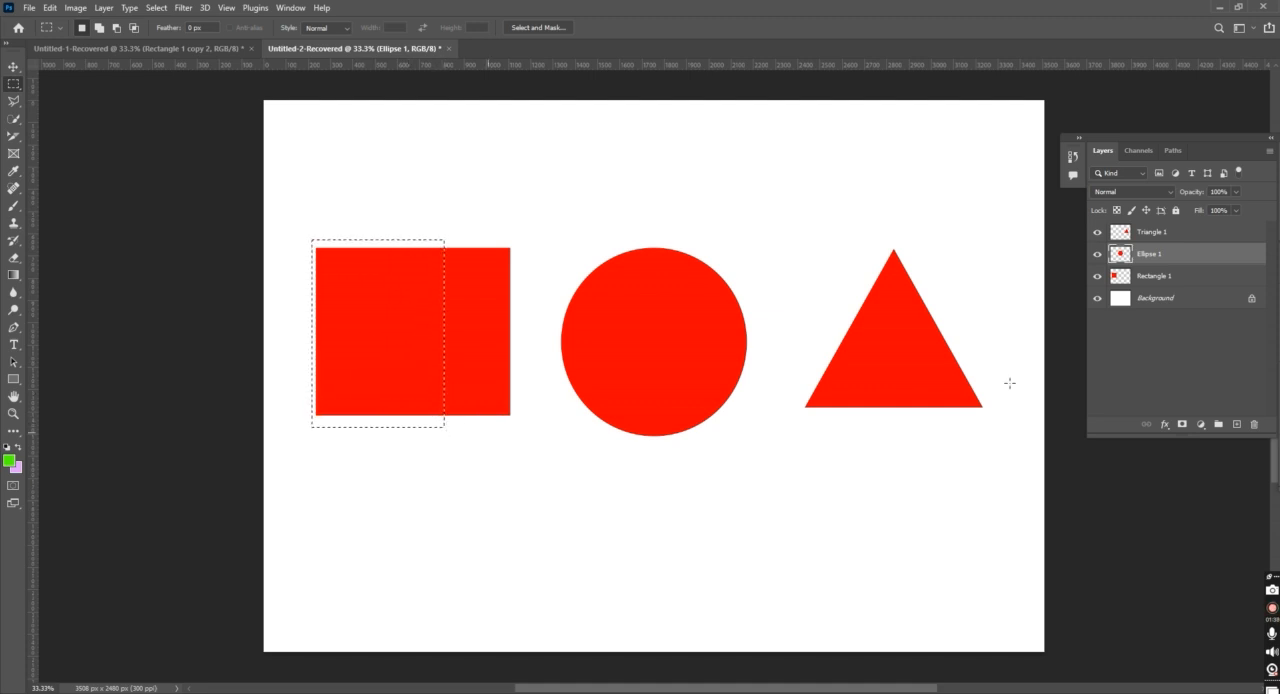
Move the selected part of the Rectangle 1 layer slightly to the right and clear the selection
click(1195, 276)
key(v)
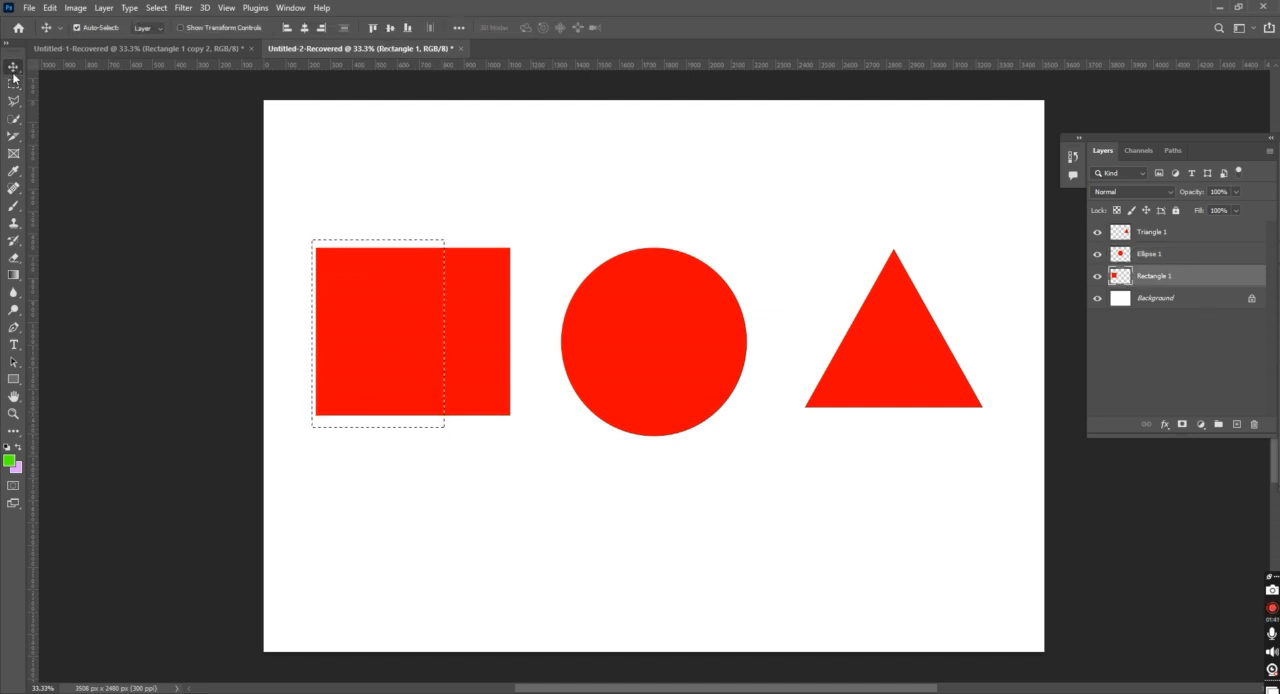
drag(451, 346, 417, 334)
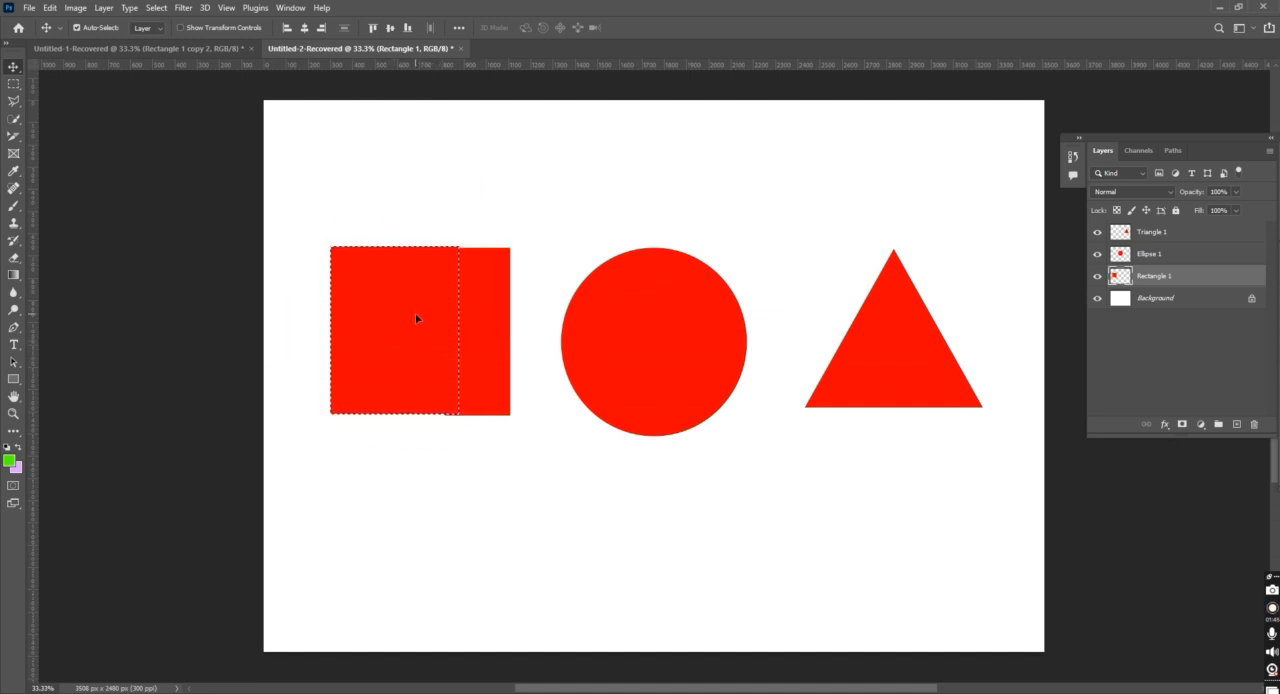
key(ctrl+d)
Draw a rectangular marquee around most of the red circle and clear that selection
drag(13, 83, 68, 99)
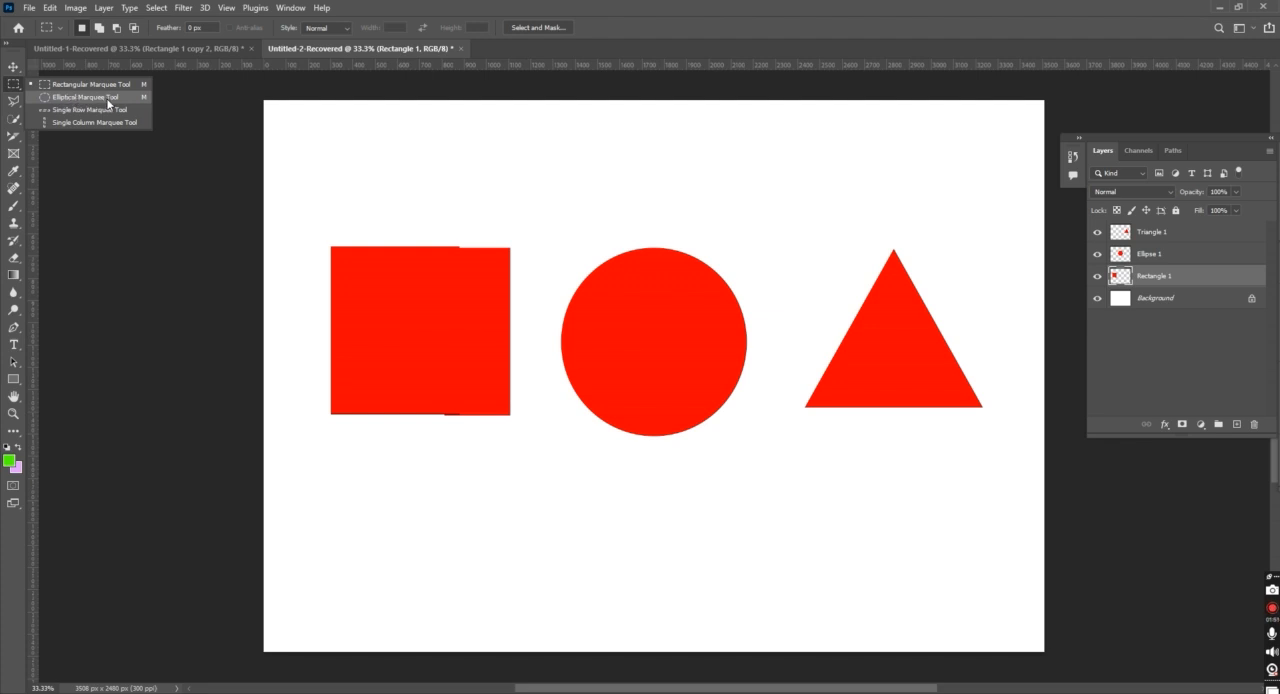
drag(545, 228, 730, 441)
right_click(15, 86)
click(80, 97)
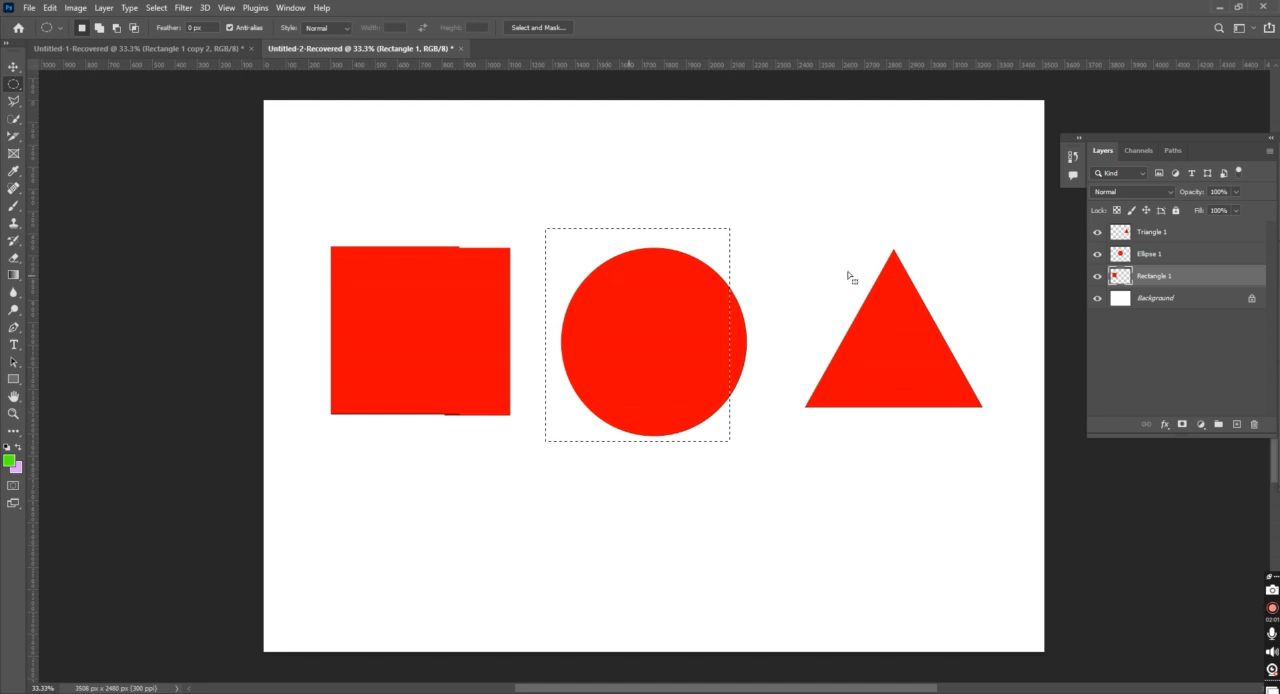
right_click(13, 90)
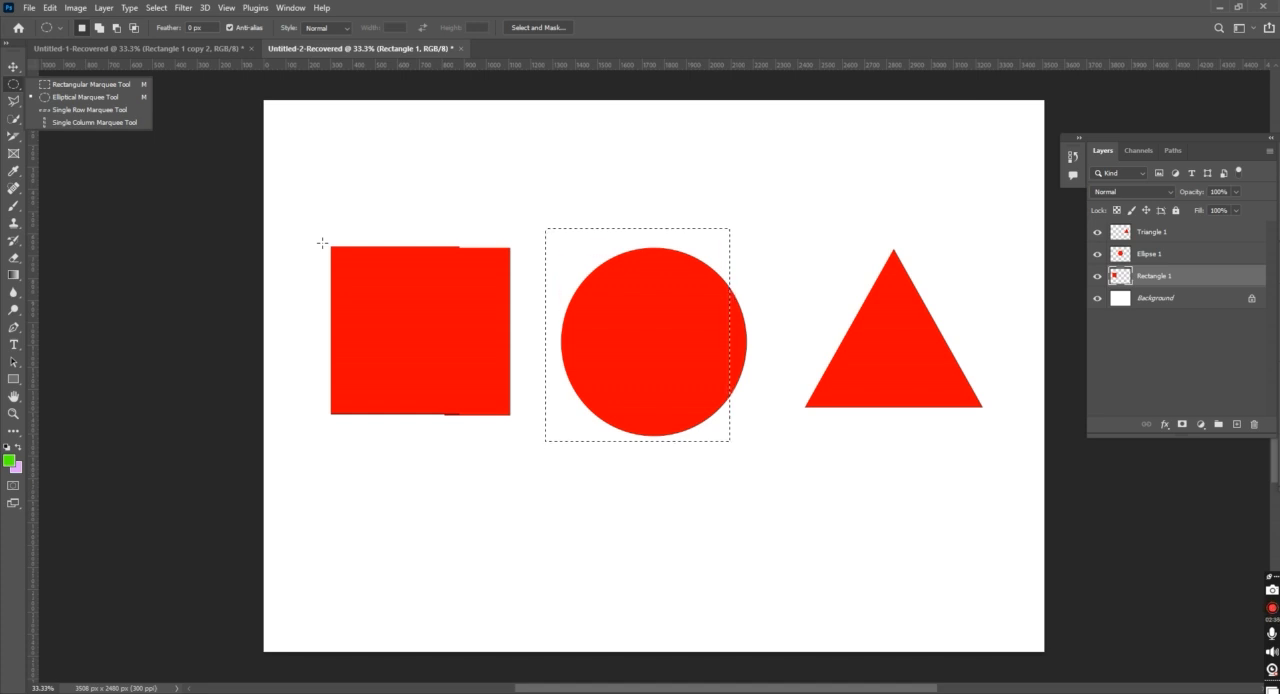
click(12, 104)
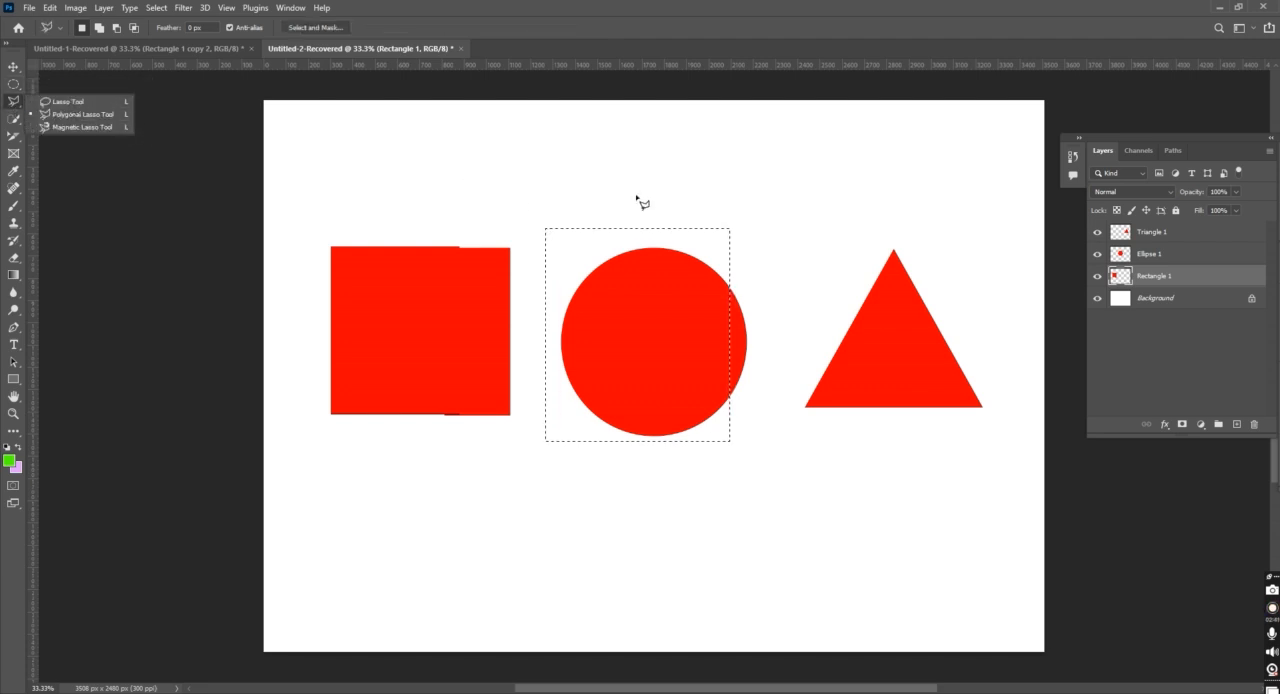
key(ctrl+d)
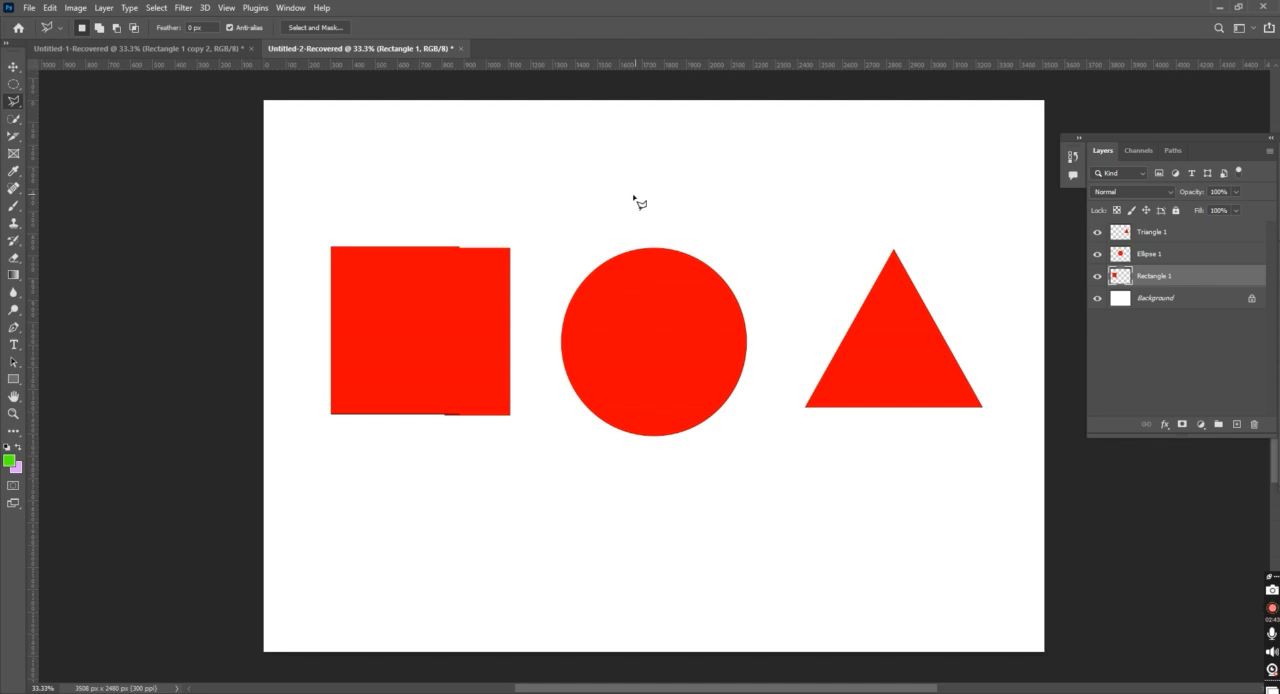
Trace a freehand selection around the whole red rectangle with the Lasso tool
click(19, 110)
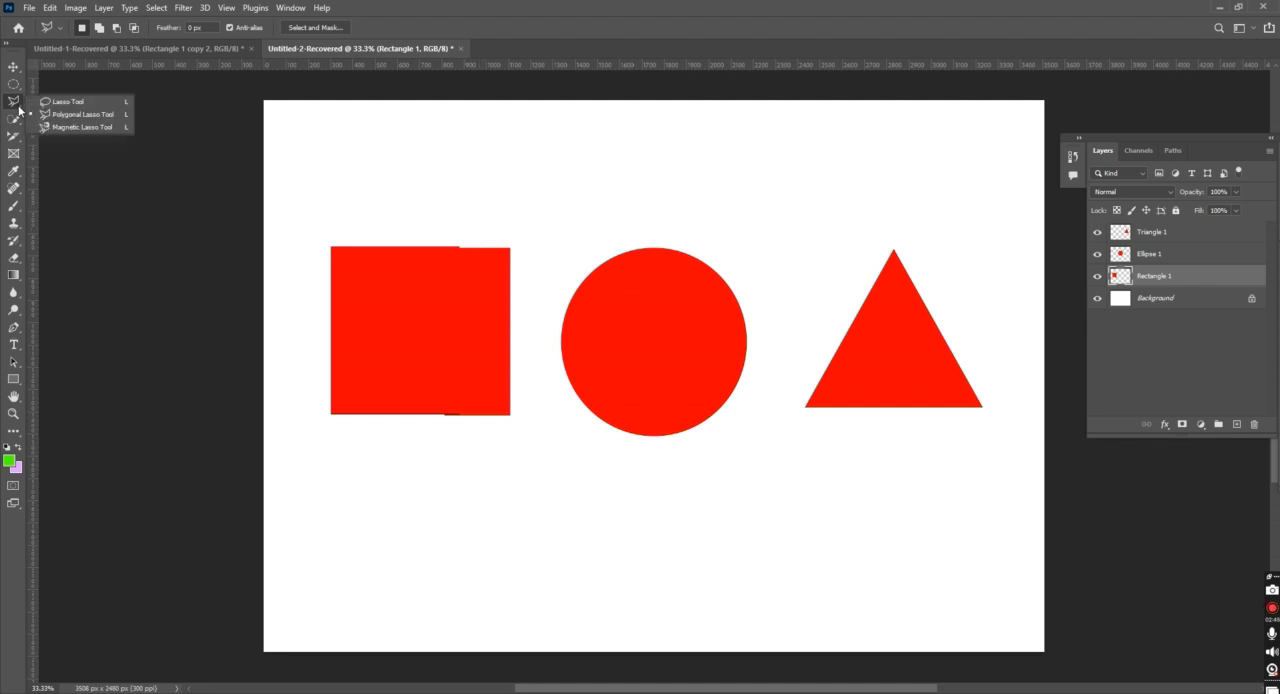
click(66, 102)
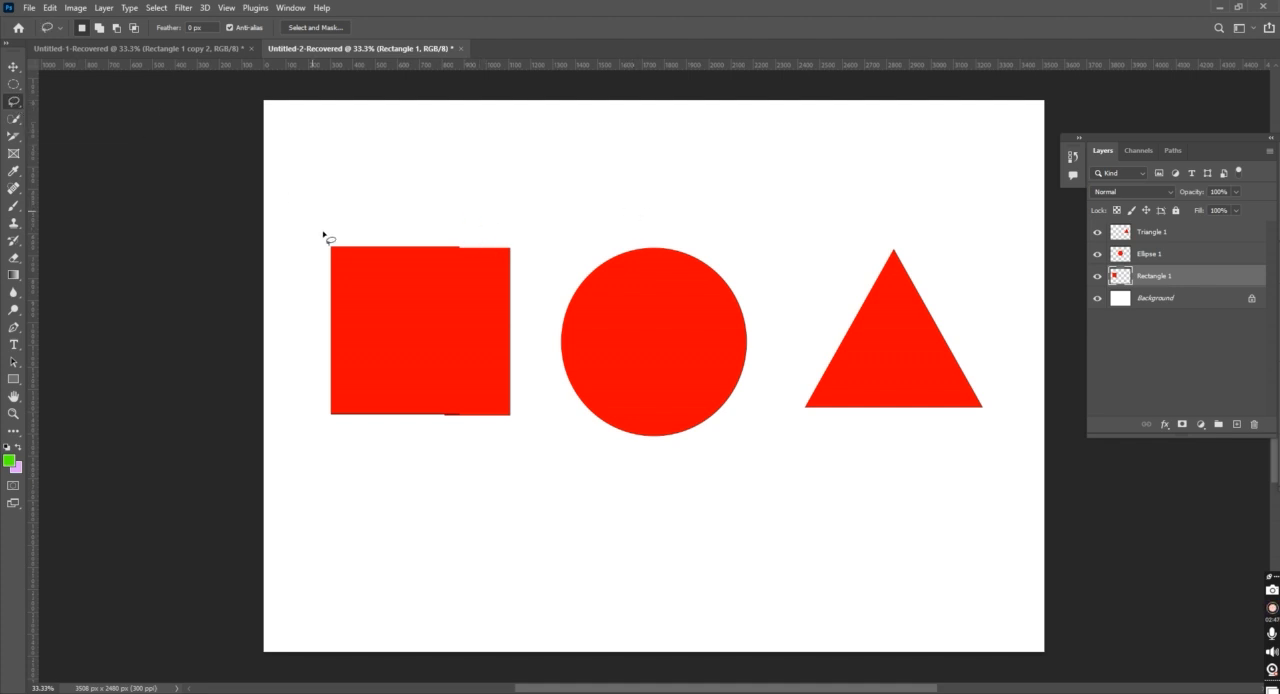
mouse_move(330, 245)
mouse_down()
mouse_move(515, 249)
mouse_move(516, 418)
mouse_move(322, 416)
mouse_move(331, 245)
mouse_up()
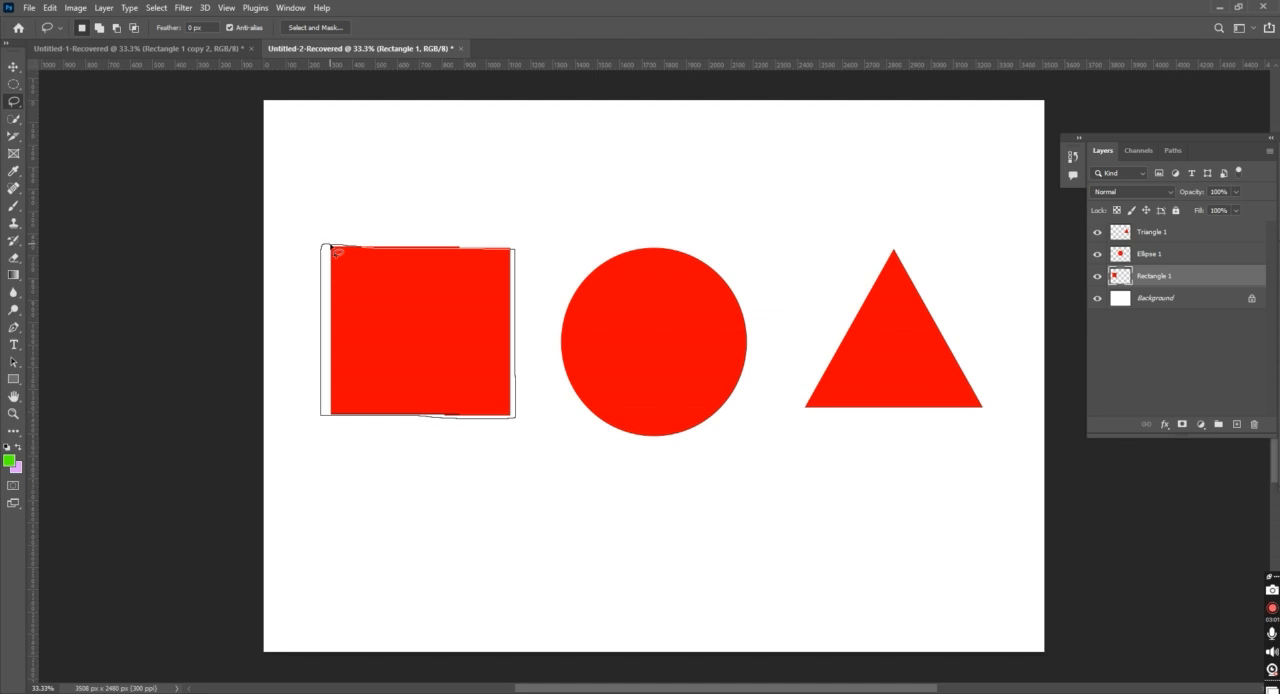
drag(337, 251, 334, 248)
Replace the freehand selection with a Polygonal Lasso outline through the red rectangle's four corners, and deselect it
right_click(15, 102)
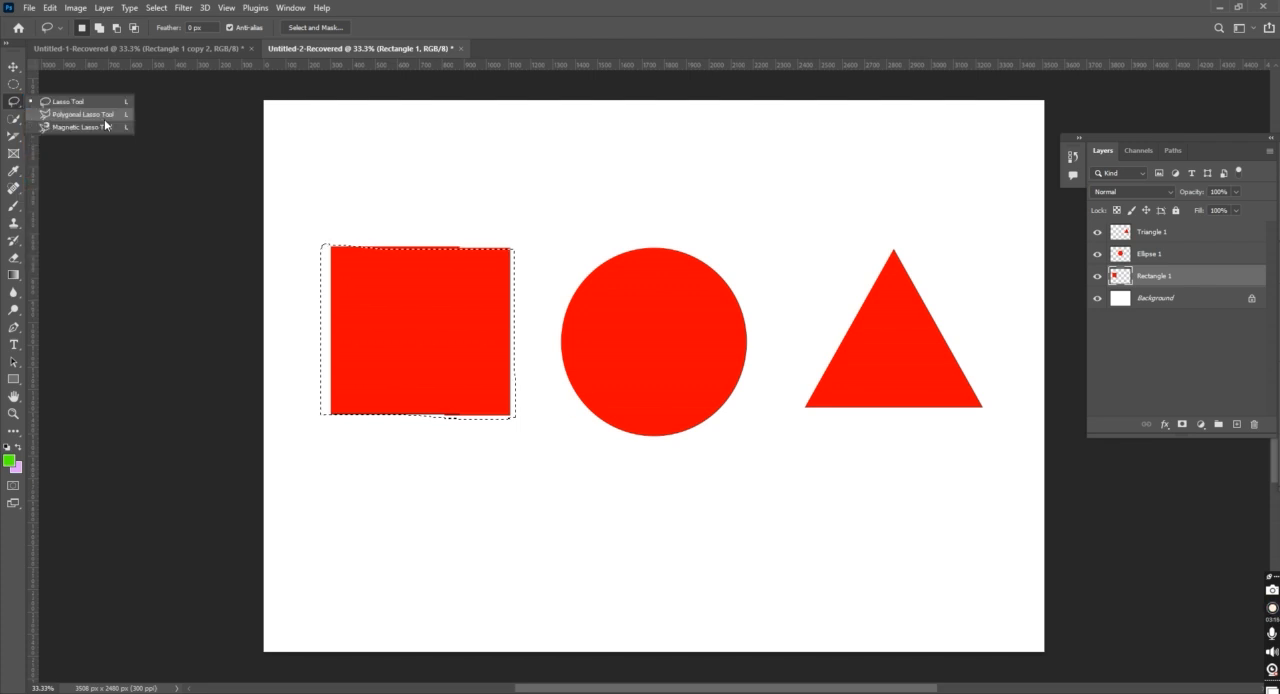
click(84, 114)
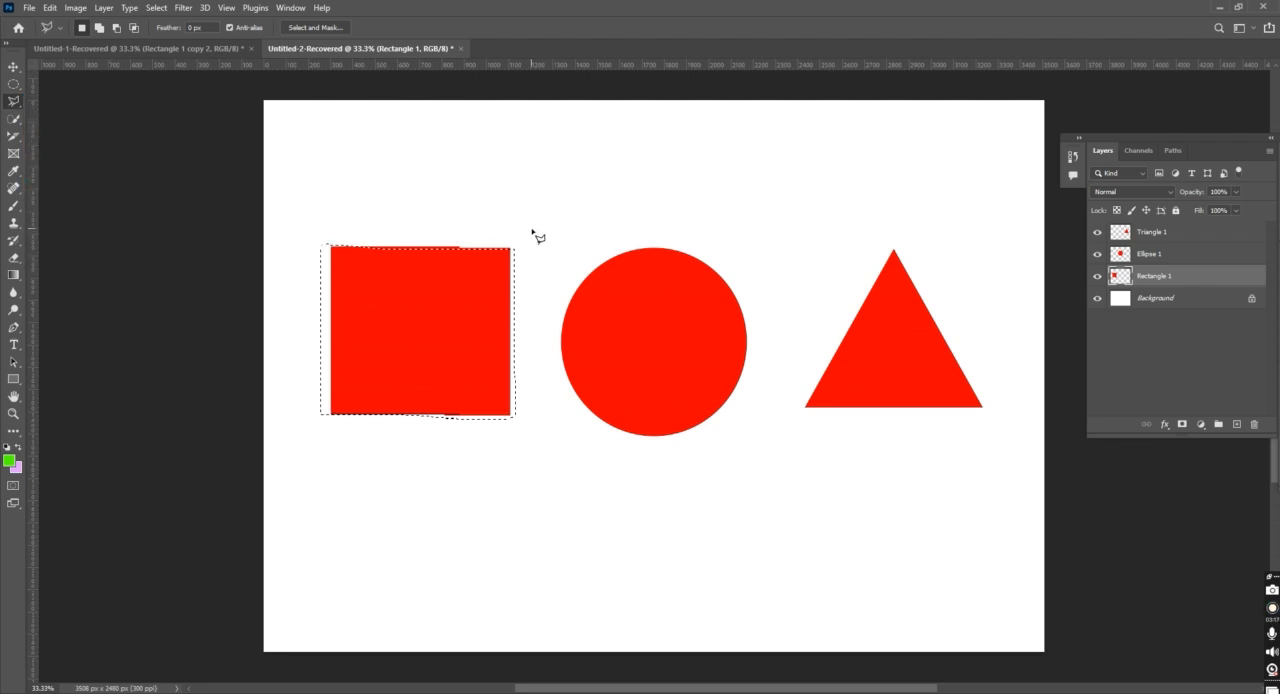
key(ctrl+d)
click(332, 247)
click(510, 249)
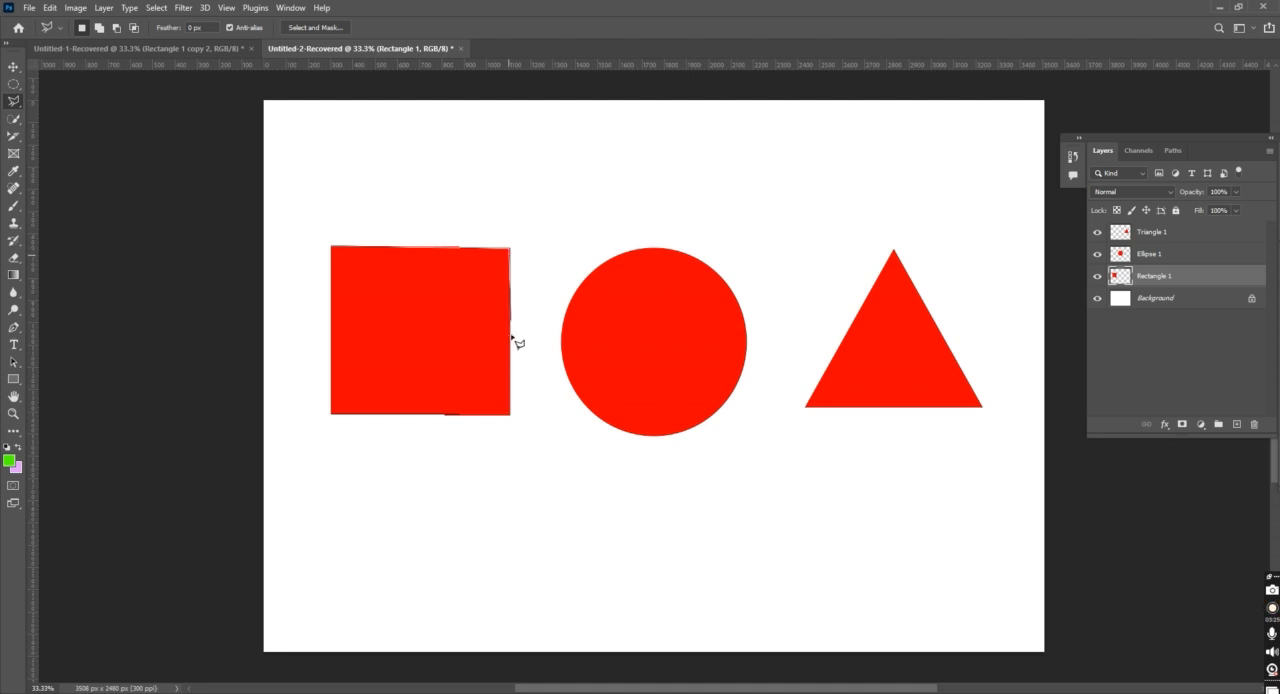
click(511, 415)
click(331, 415)
click(331, 246)
key(ctrl+d)
Outline the red triangle through its three corners with the Polygonal Lasso tool
right_click(19, 102)
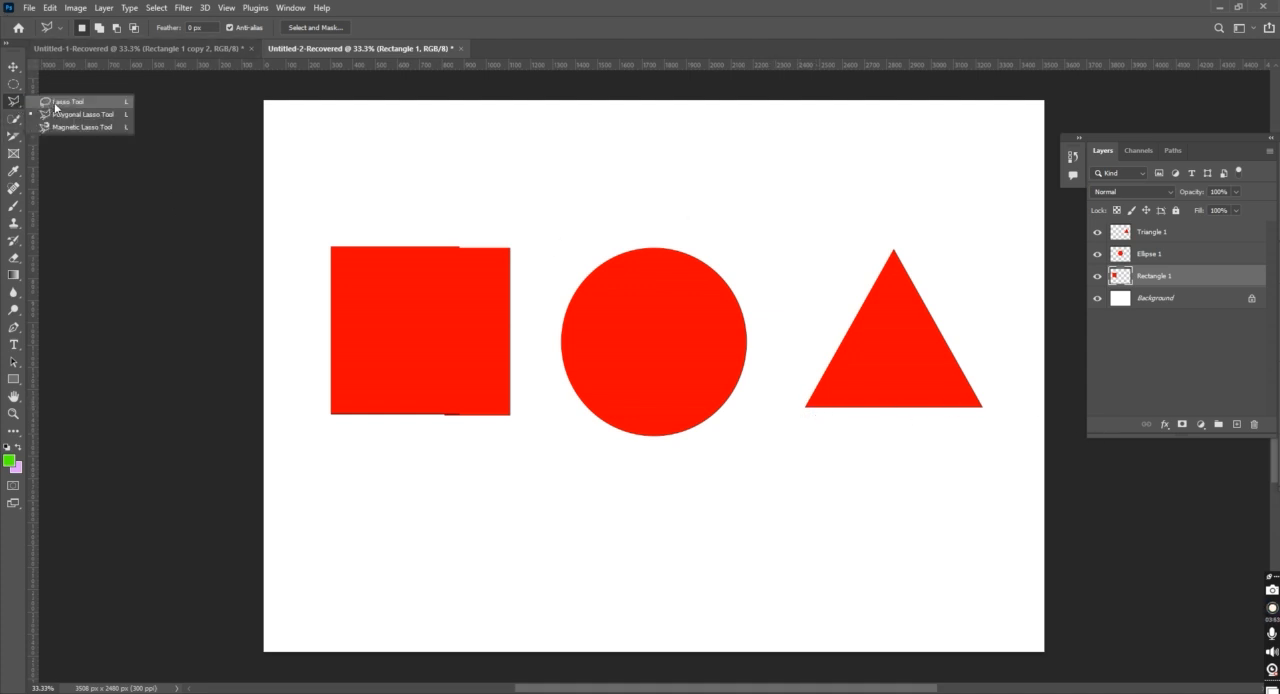
click(806, 408)
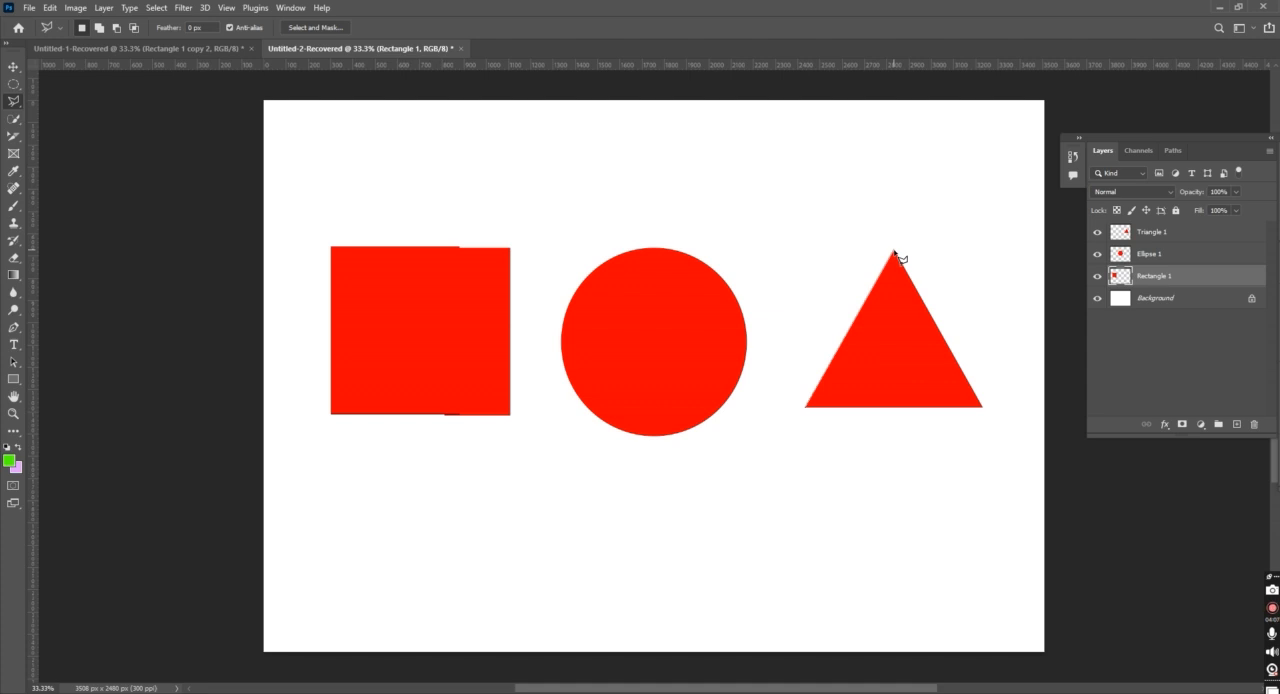
click(894, 253)
click(983, 408)
click(807, 408)
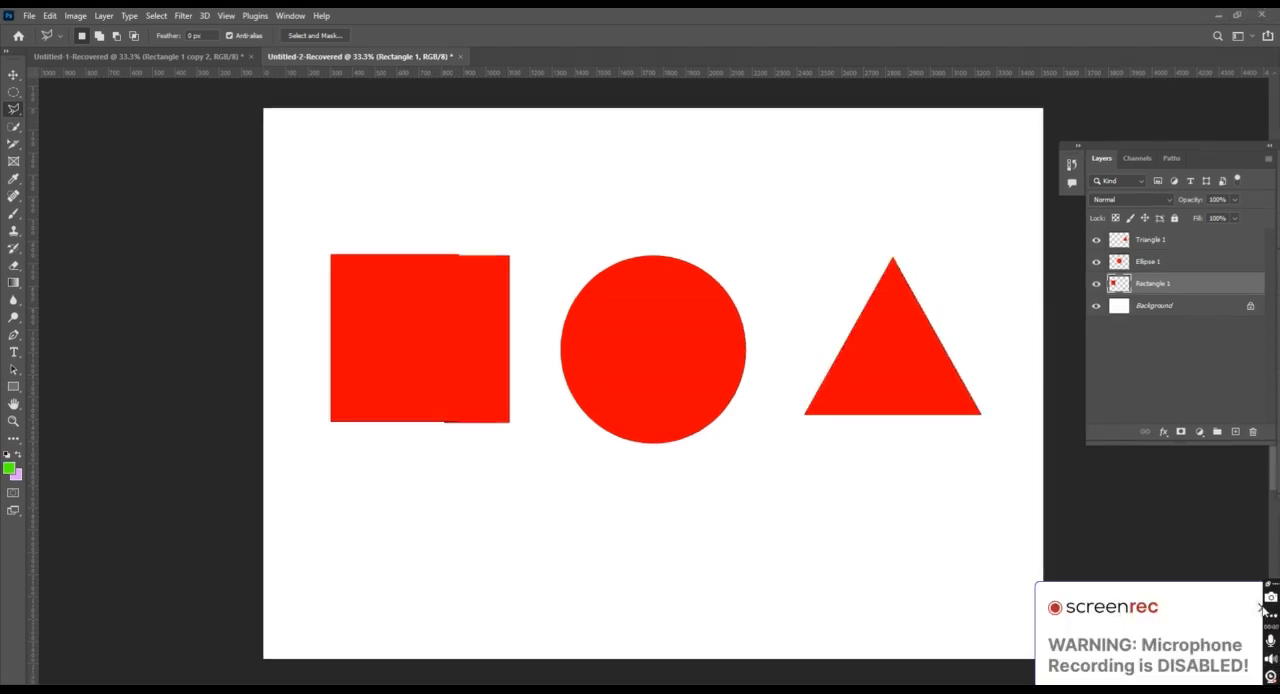
click(1261, 607)
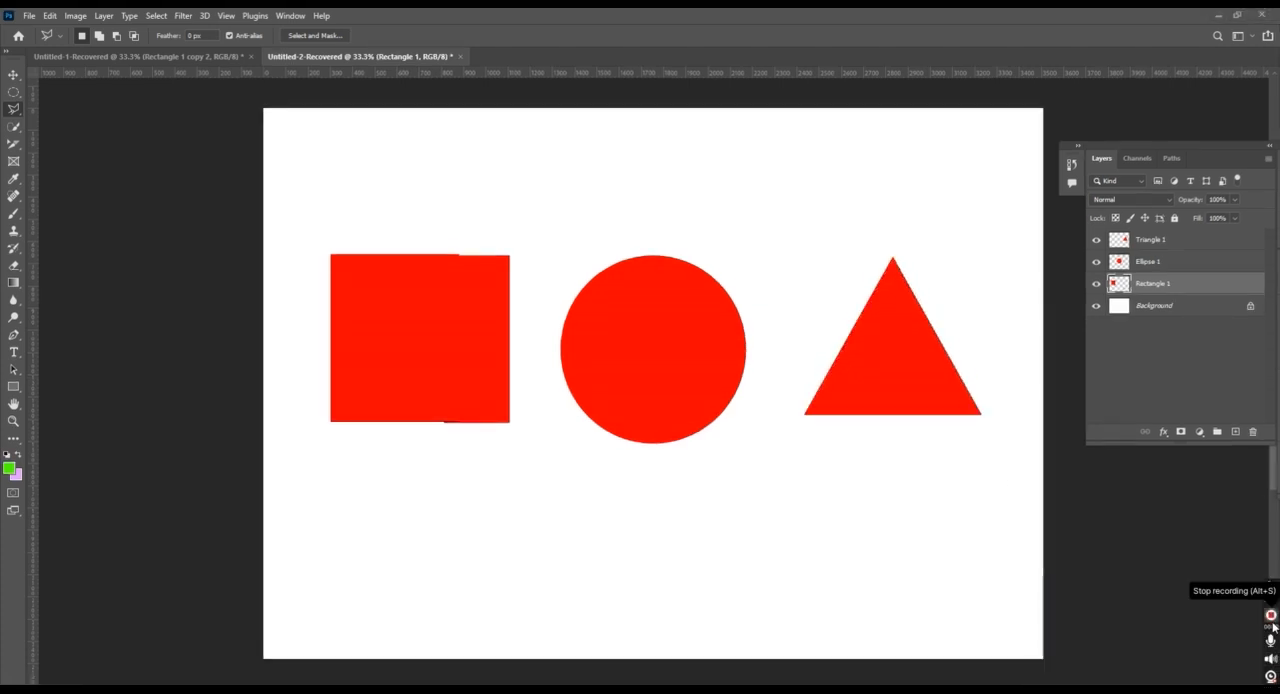
Select the red circle by tracing its edge with the Magnetic Lasso tool
right_click(17, 116)
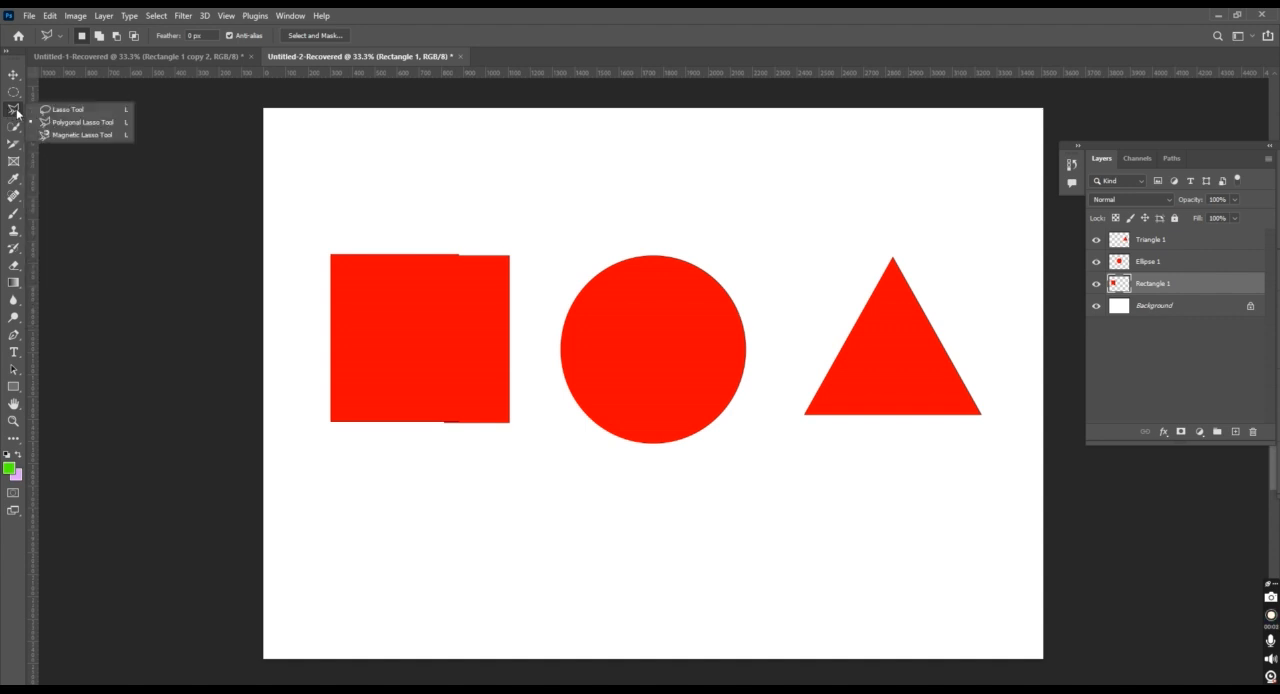
click(76, 135)
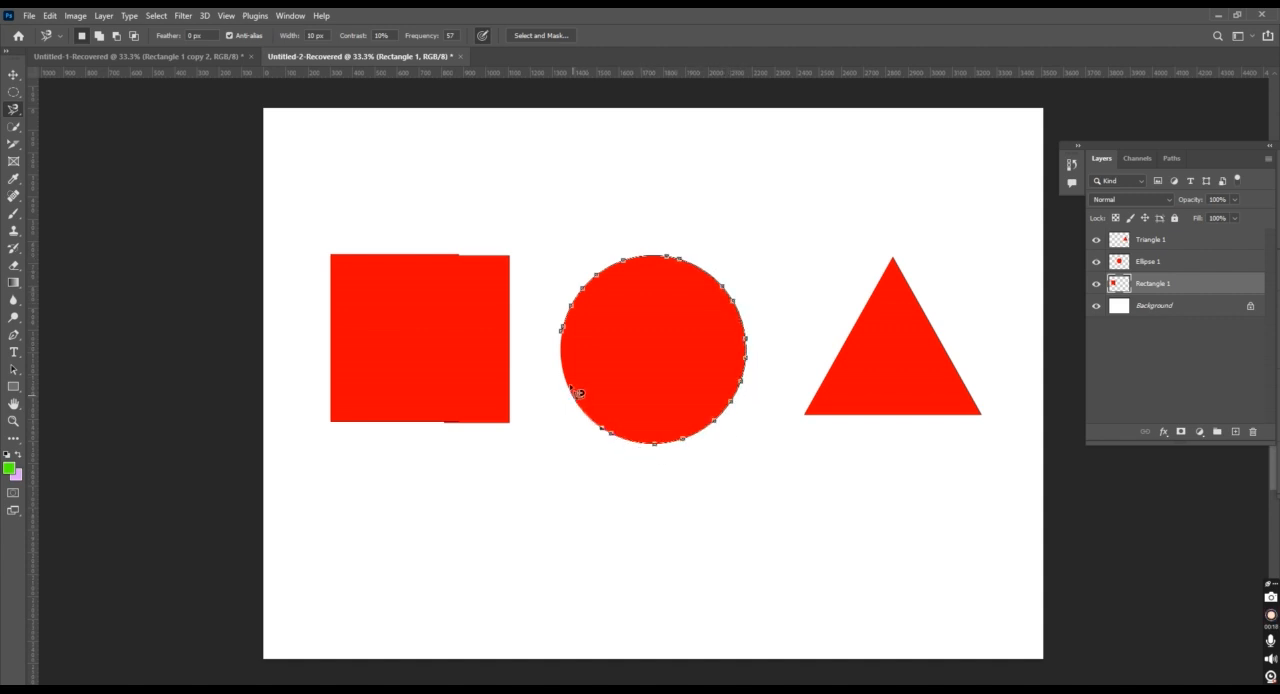
click(566, 339)
Make the circle's layer, Ellipse 1, active and clear the selection around the circle
click(13, 74)
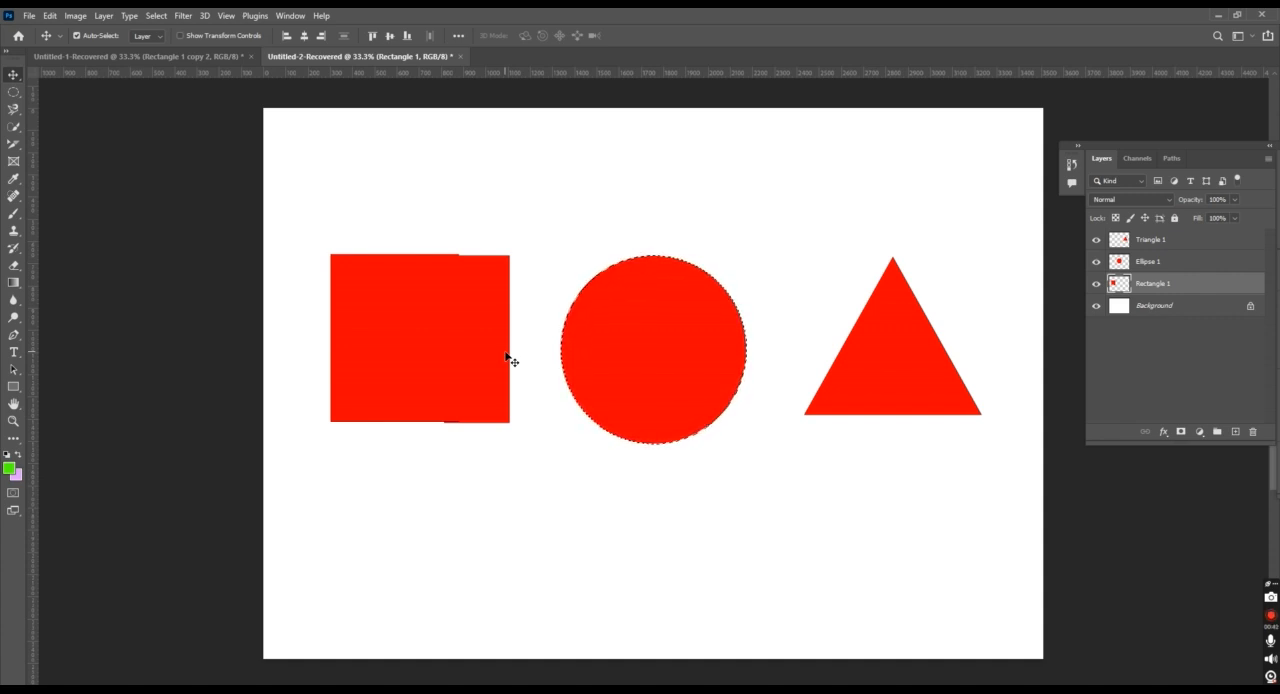
click(602, 310)
click(616, 270)
click(646, 325)
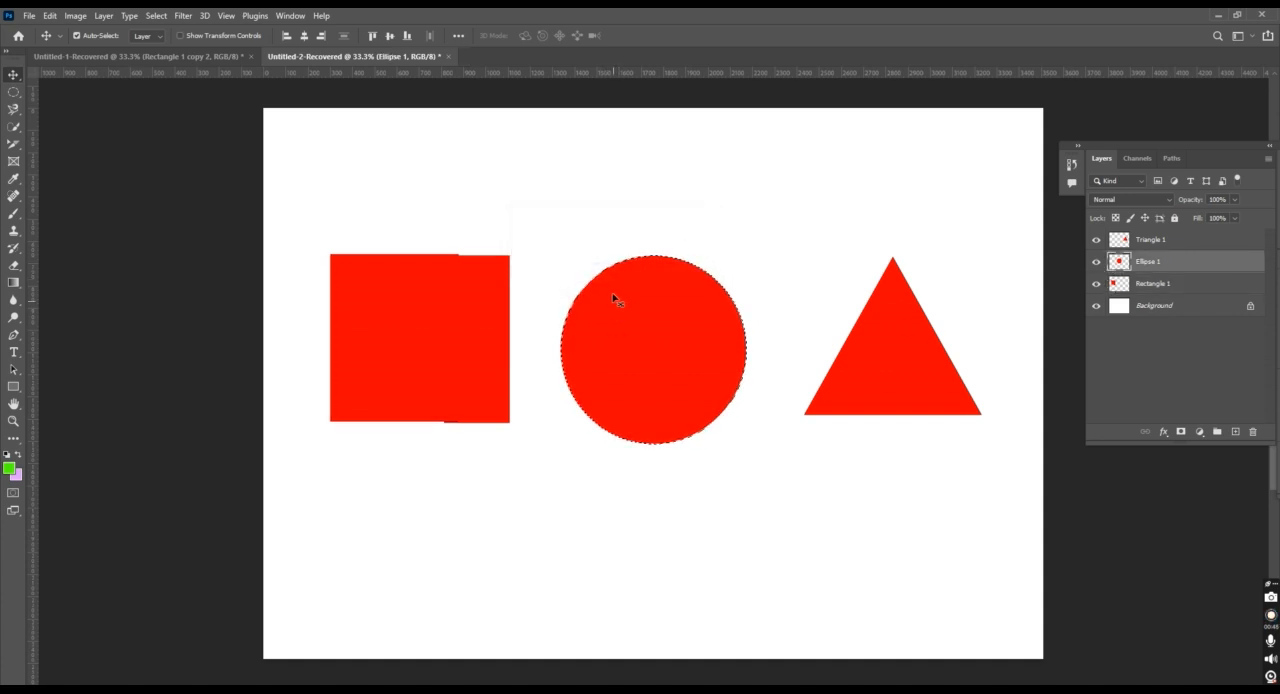
click(14, 114)
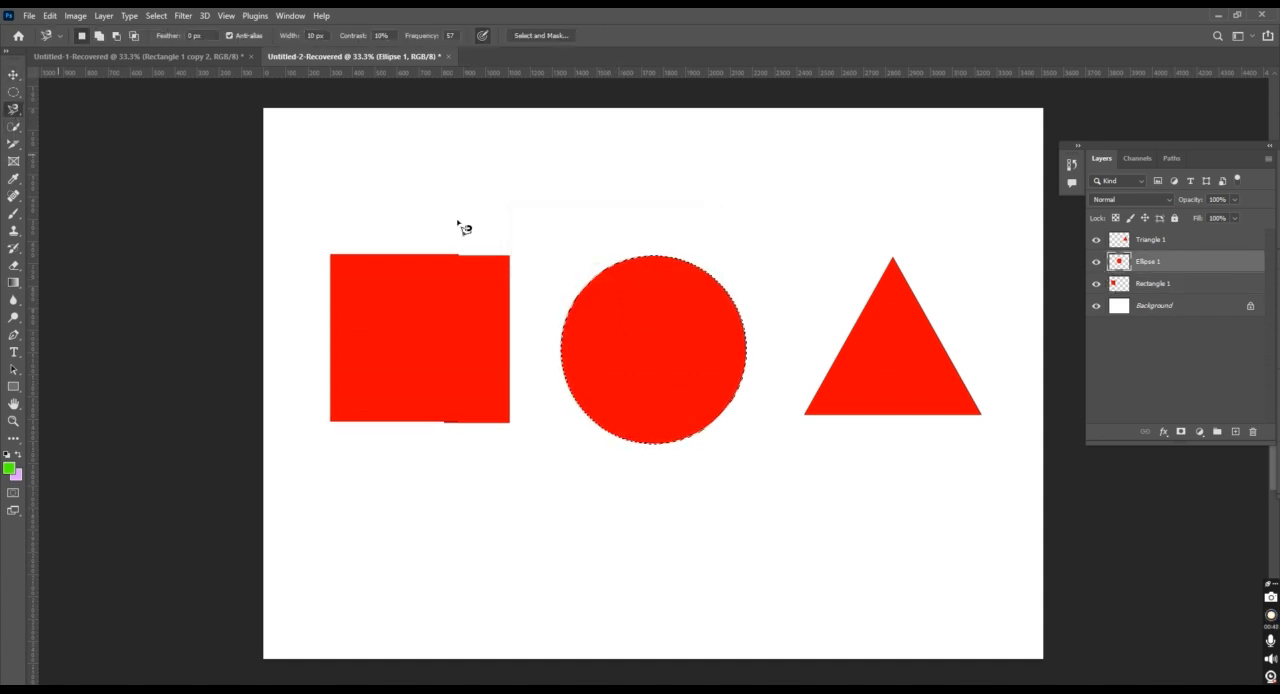
right_click(620, 297)
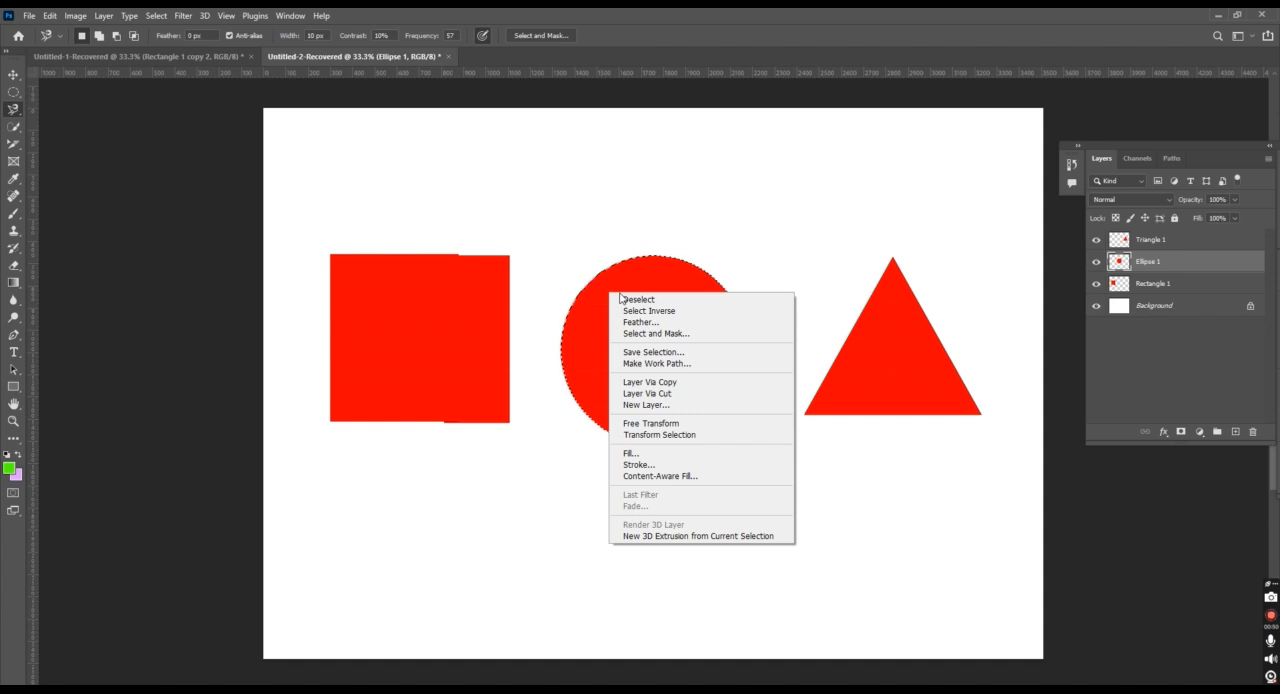
click(646, 301)
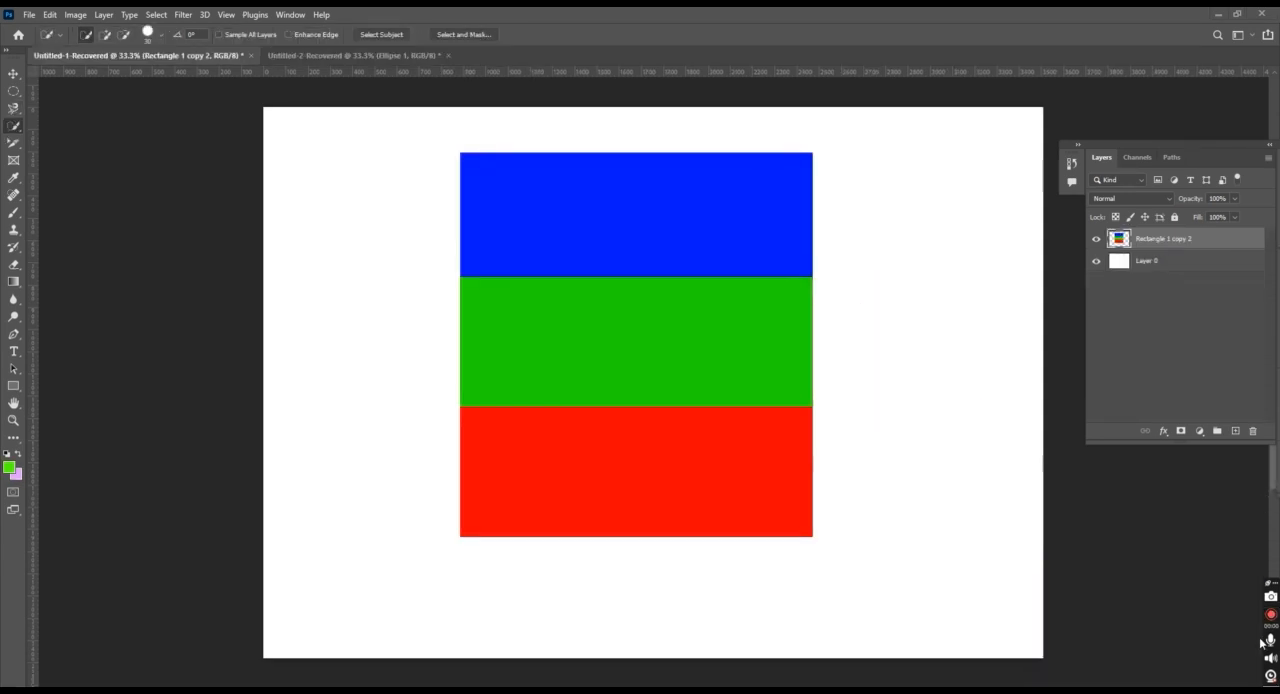
Select the entire three-colour block with the Object Selection tool and clear the selection
right_click(14, 127)
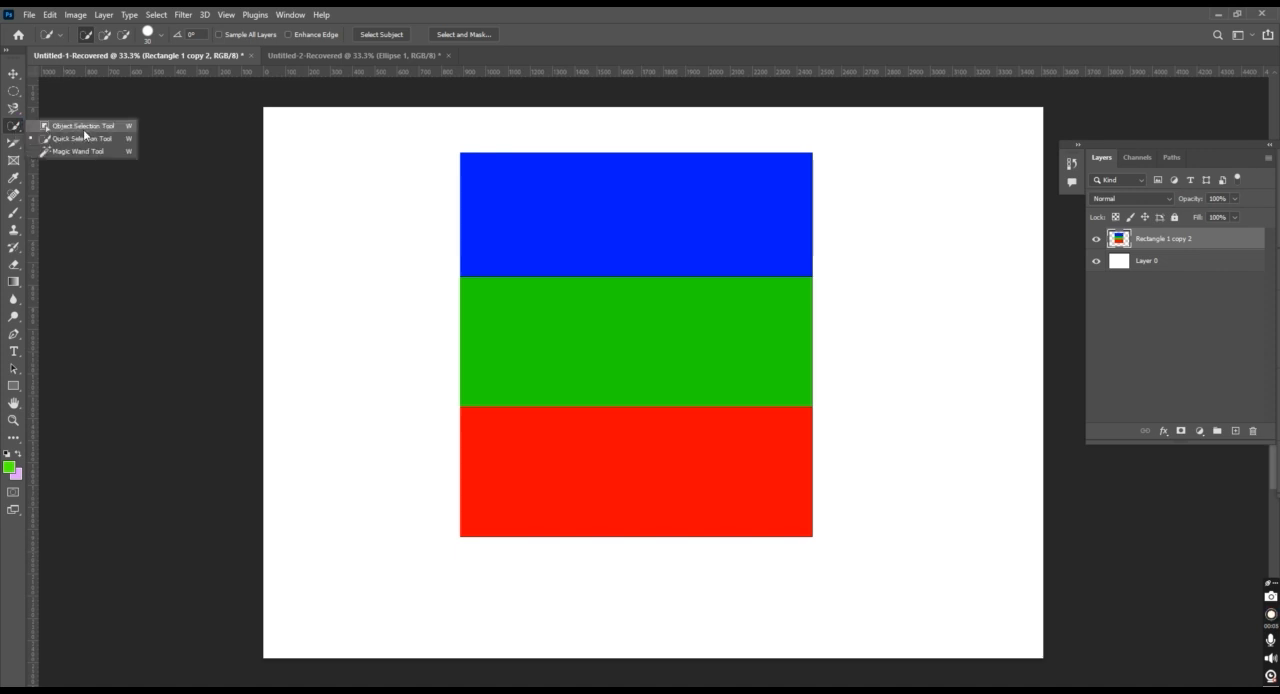
click(85, 126)
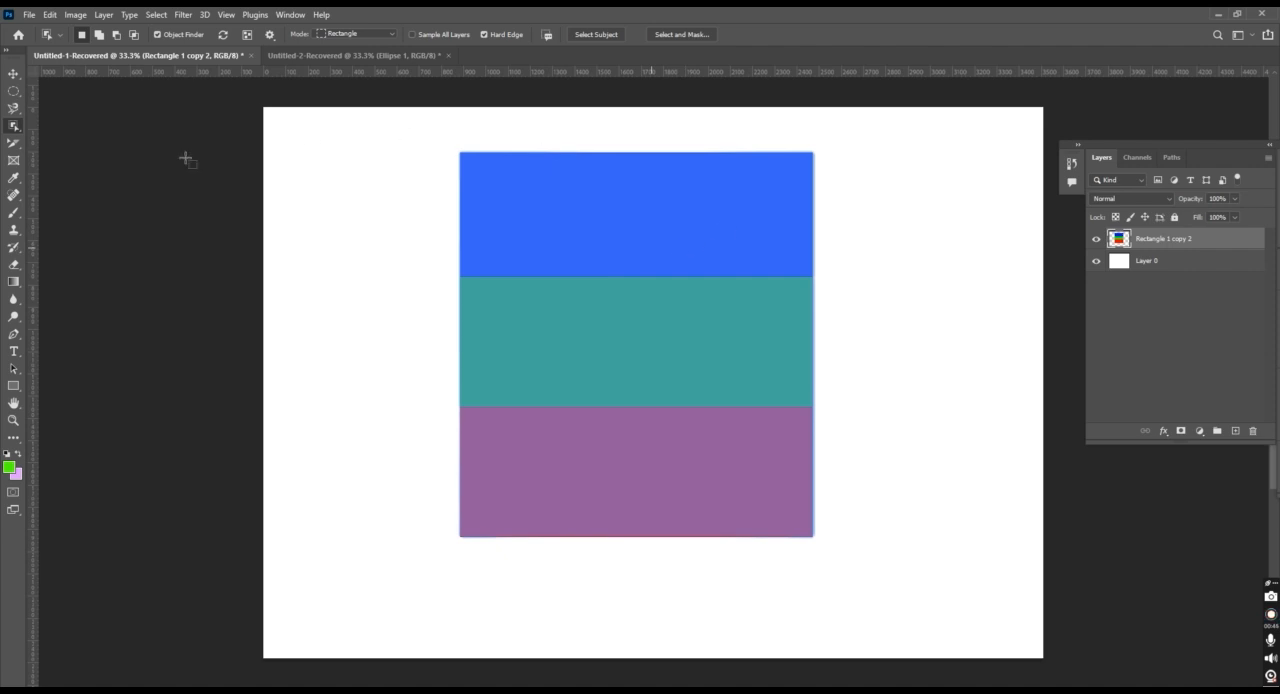
click(707, 365)
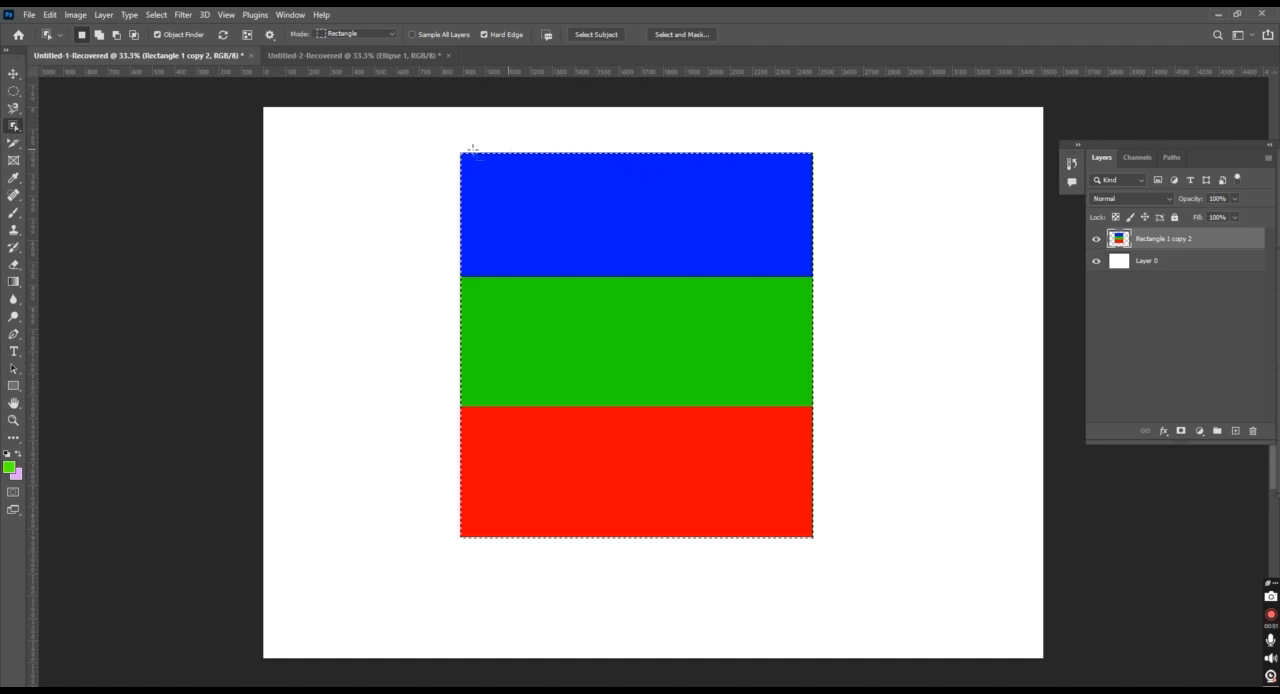
click(819, 394)
Select only the blue band with the Quick Selection tool and clear the selection
click(13, 126)
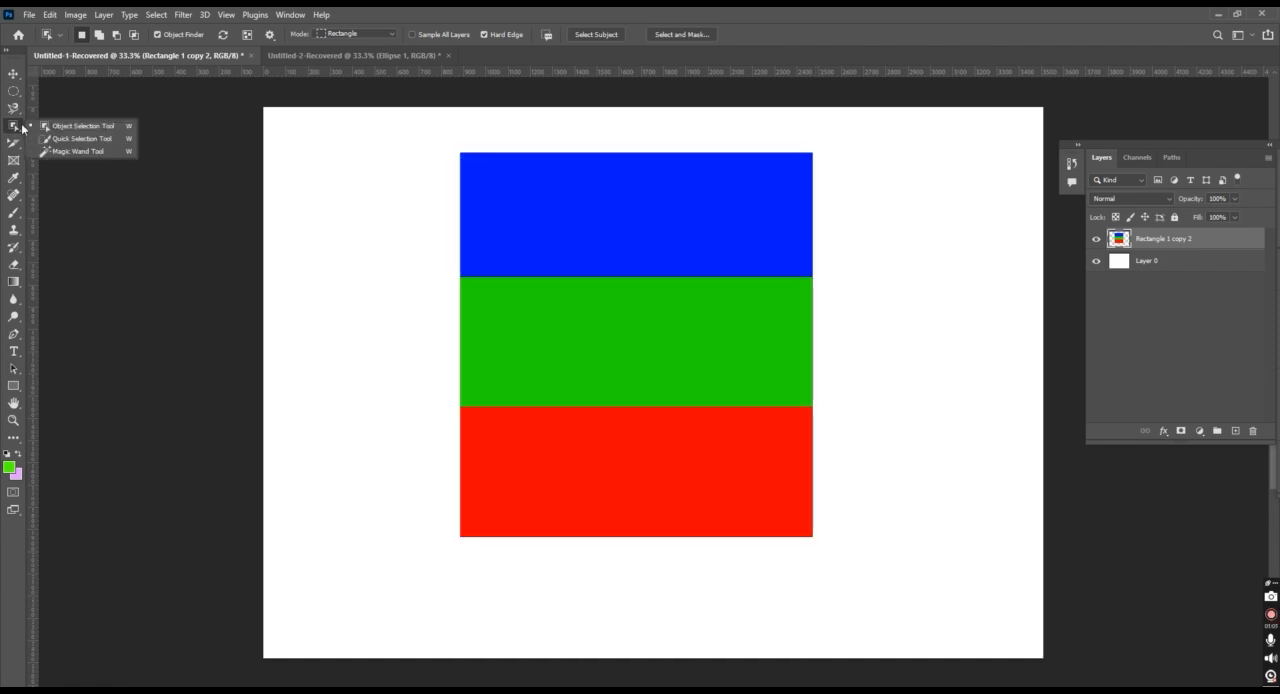
click(100, 139)
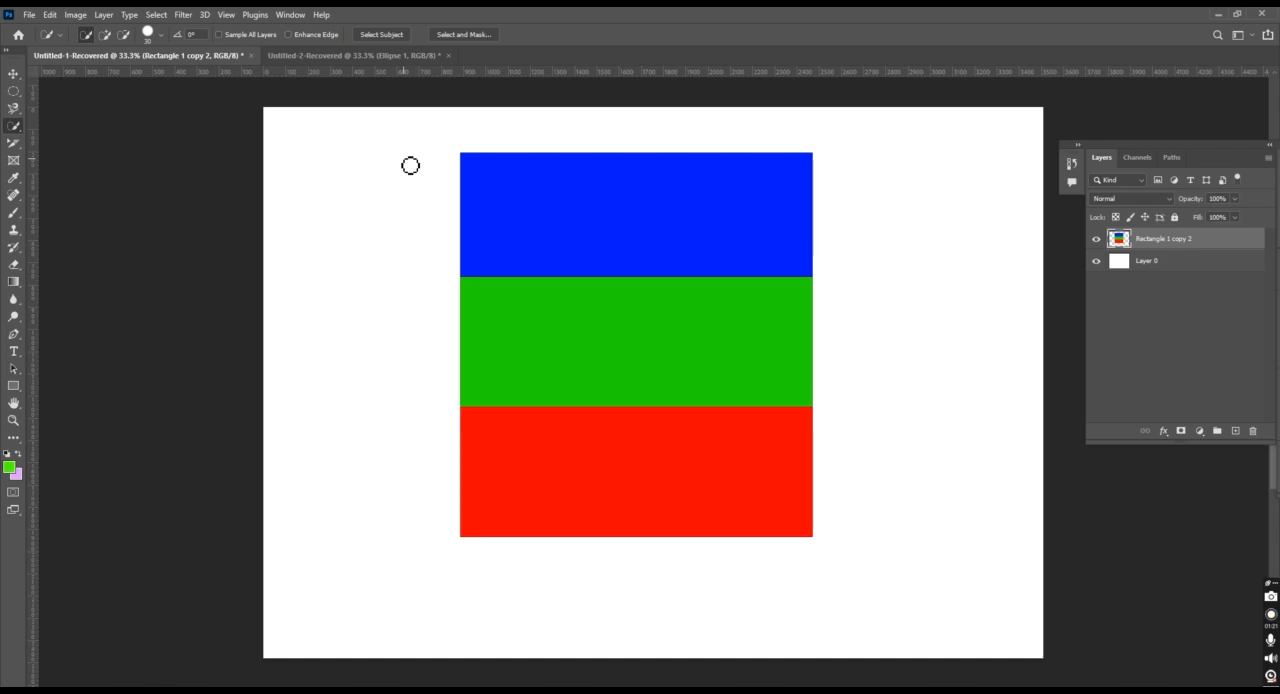
click(556, 203)
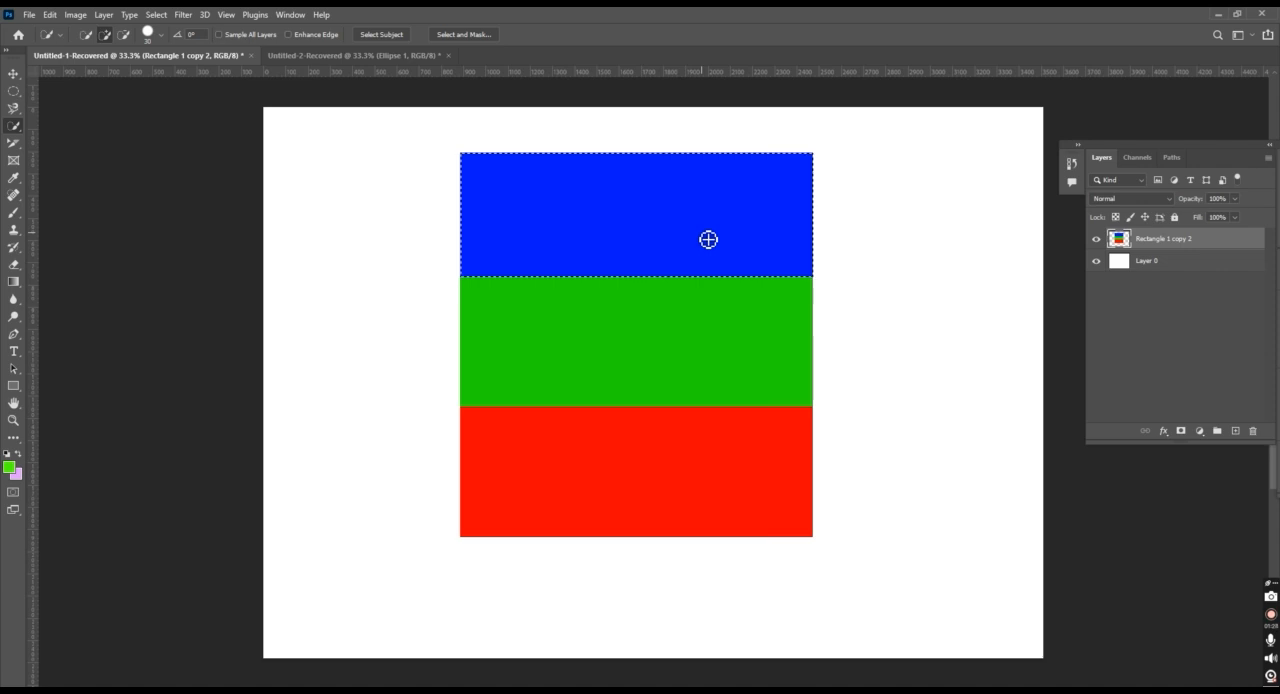
key(ctrl+d)
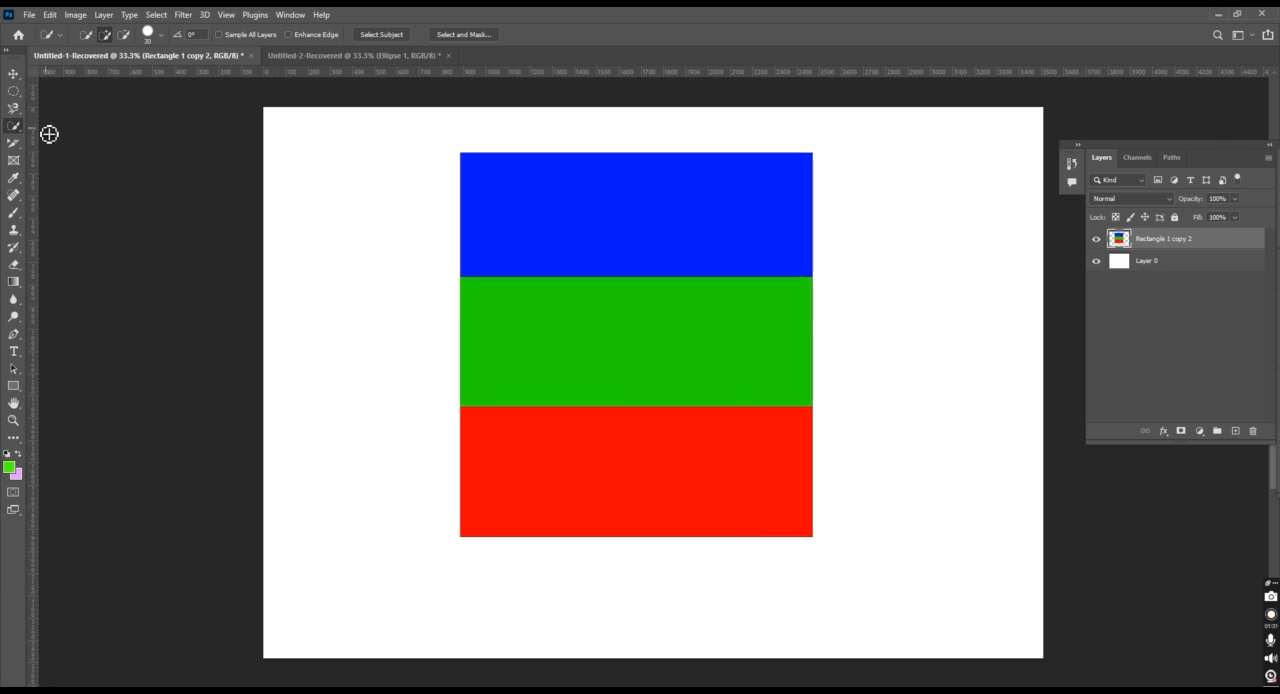
Select only the green band with the Magic Wand tool and clear the selection
right_click(14, 127)
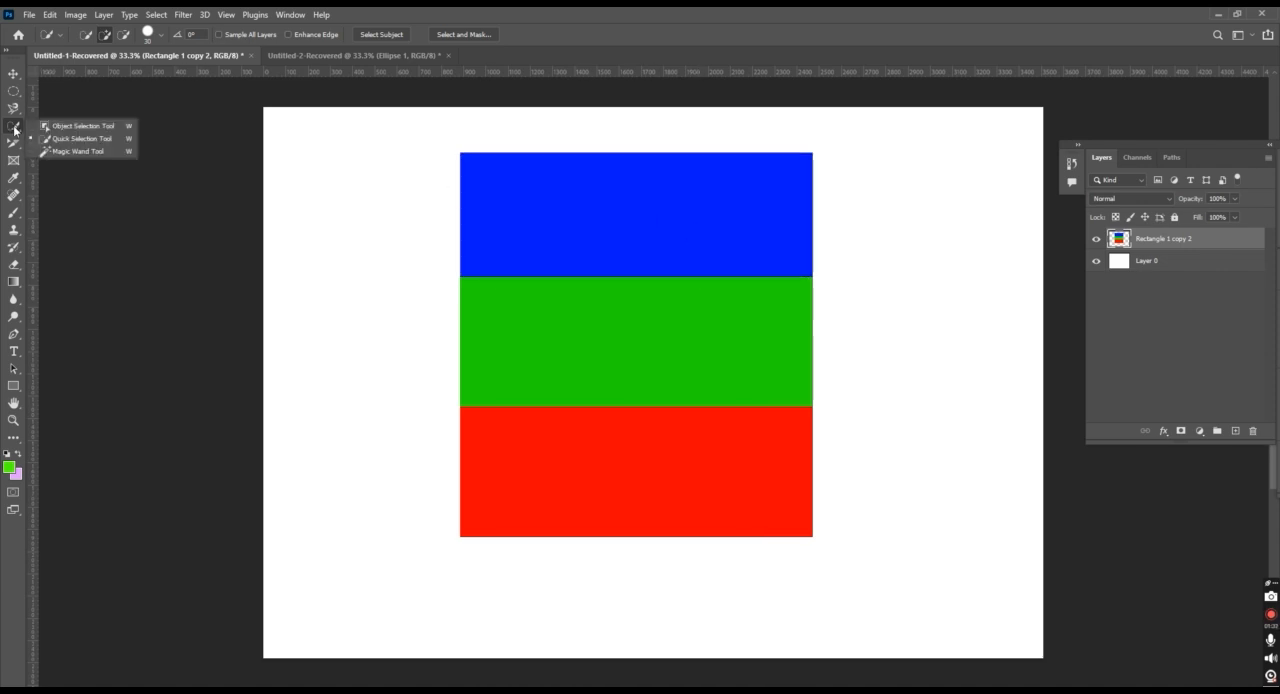
click(76, 152)
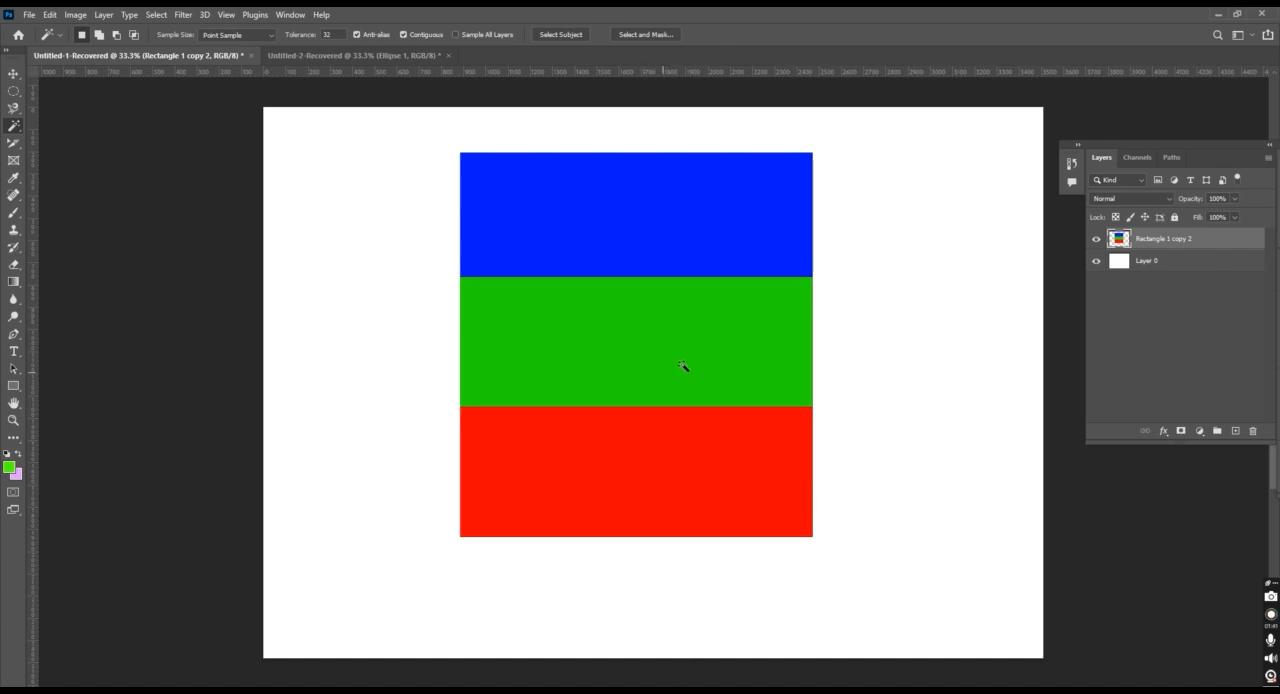
click(613, 339)
key(ctrl+d)
click(1268, 617)
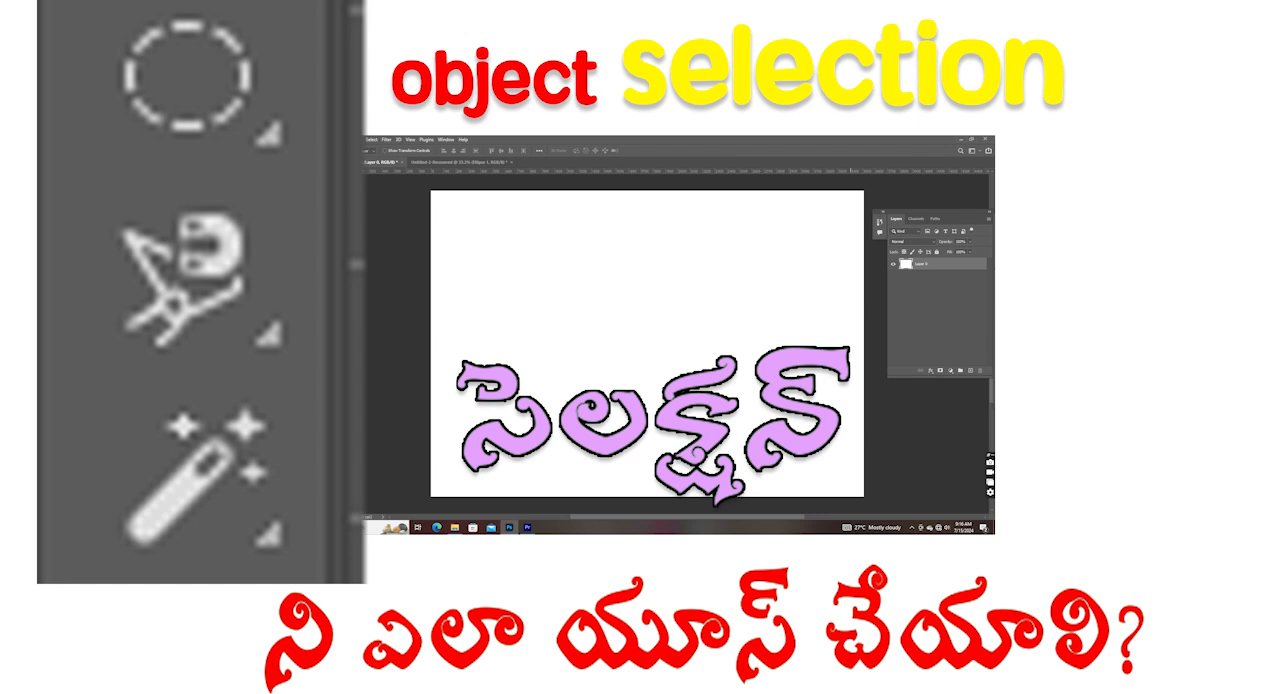